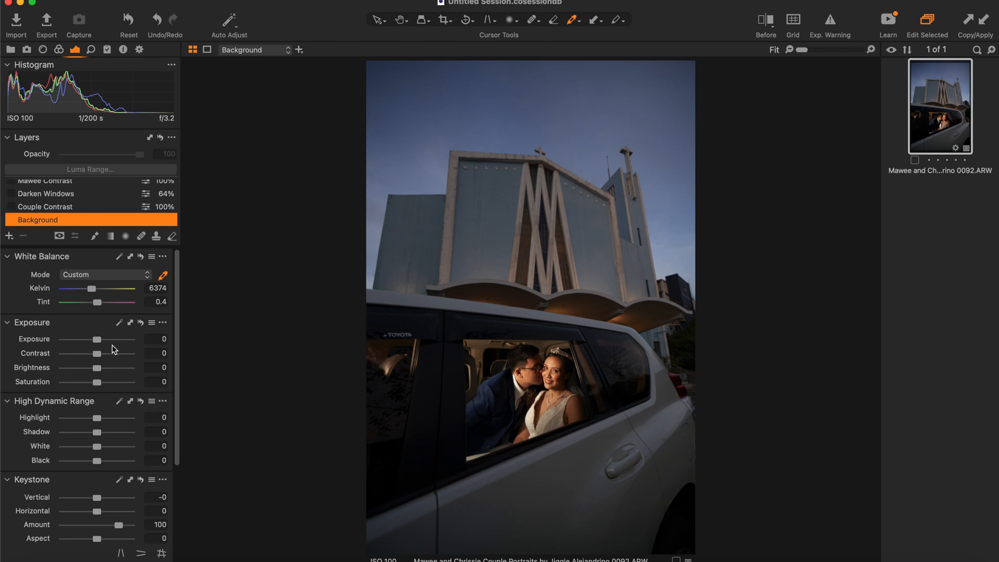
# Set the Background layer's exposure to 0.83 and the vertical keystone correction to 18.9
pyautogui.moveTo(99, 341); pyautogui.dragTo(105, 342)
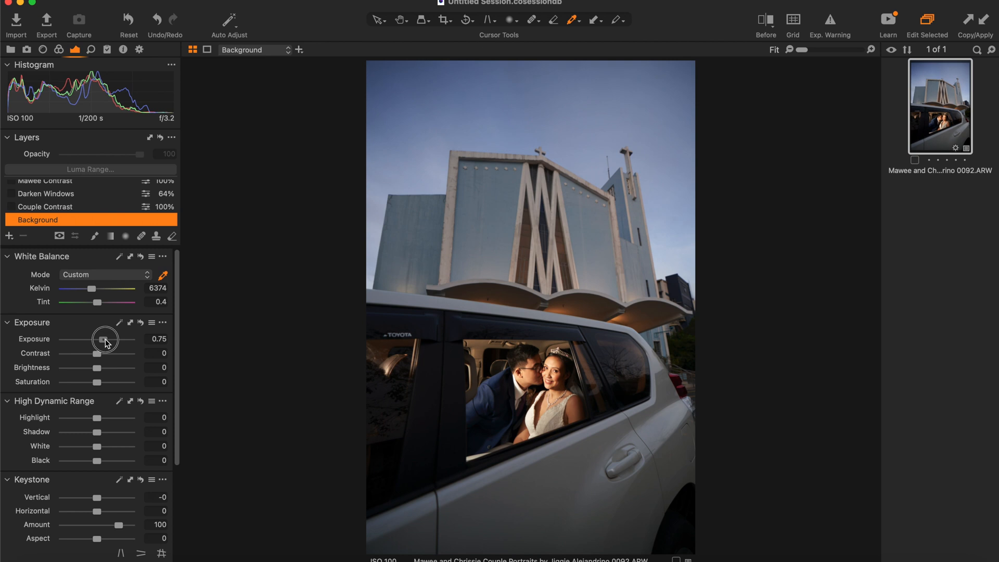
pyautogui.moveTo(106, 341); pyautogui.dragTo(107, 342)
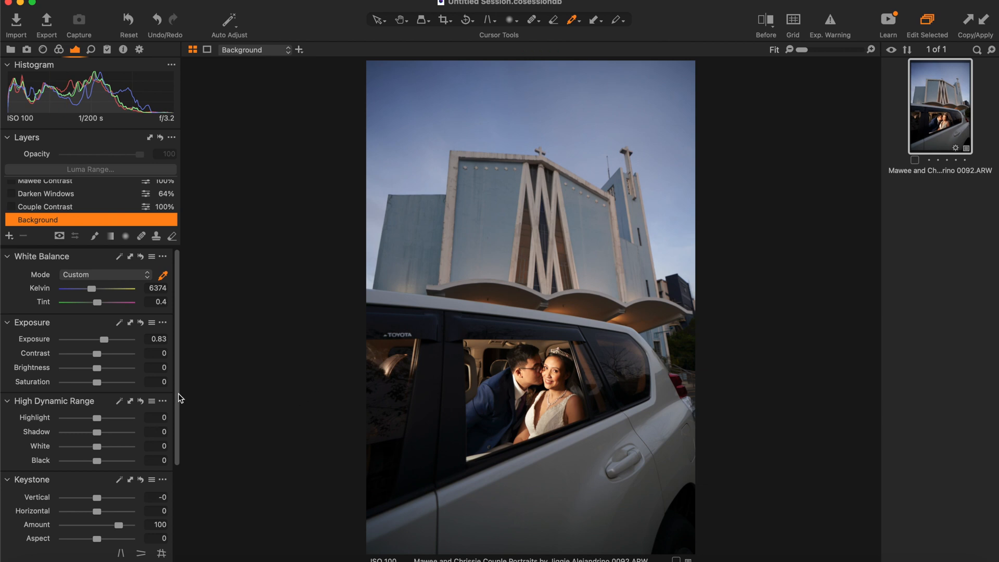
pyautogui.scroll(-3, 179, 399)
pyautogui.moveTo(99, 431); pyautogui.dragTo(106, 428)
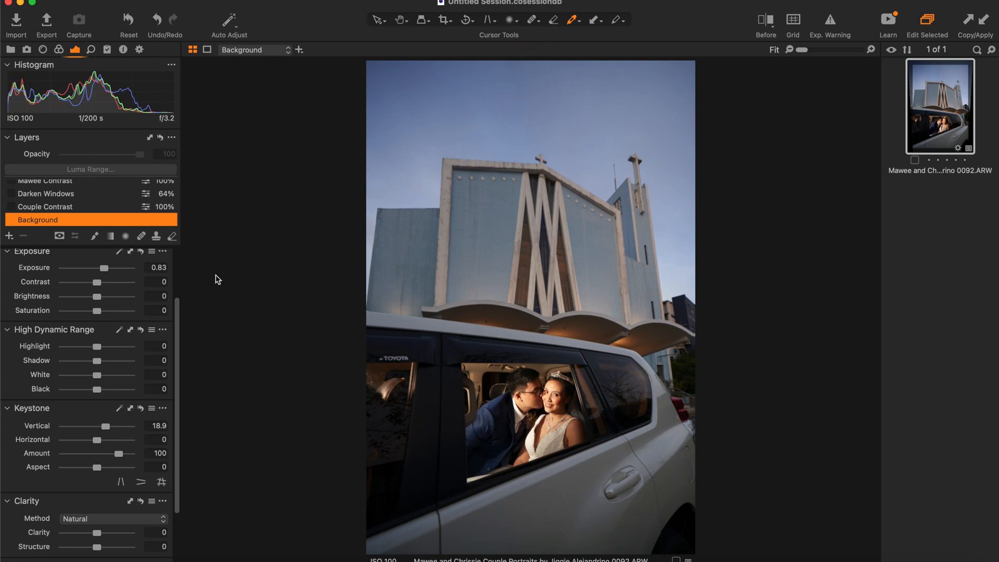
# Enable and select the Couple Contrast layer, switching it off and on to compare its effect on the couple
pyautogui.click(13, 207)
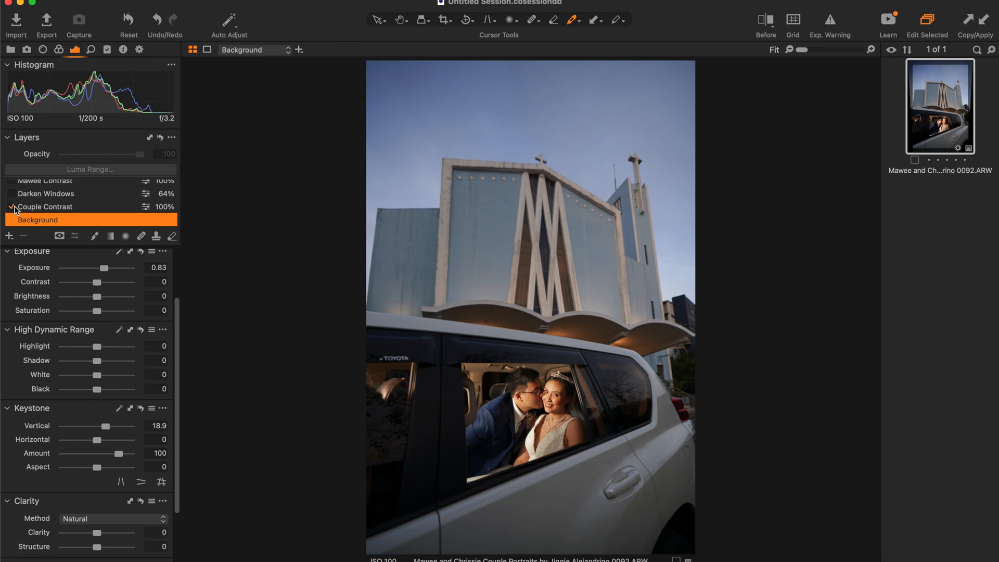
pyautogui.click(43, 207)
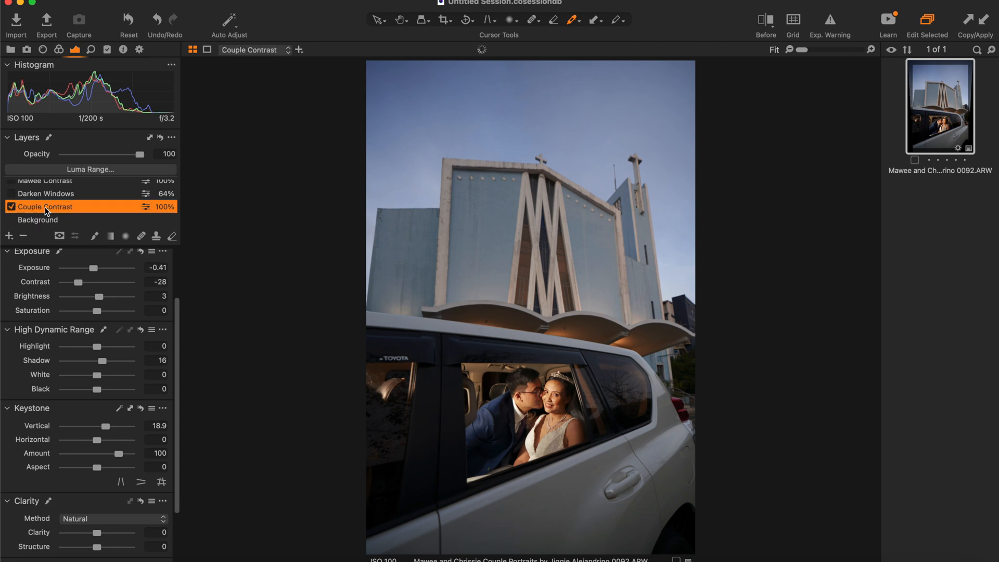
pyautogui.click(10, 208)
pyautogui.click(10, 207)
pyautogui.click(10, 207)
pyautogui.click(10, 207)
# Enable the Darken Windows layer and lower its exposure to -3.3
pyautogui.click(11, 194)
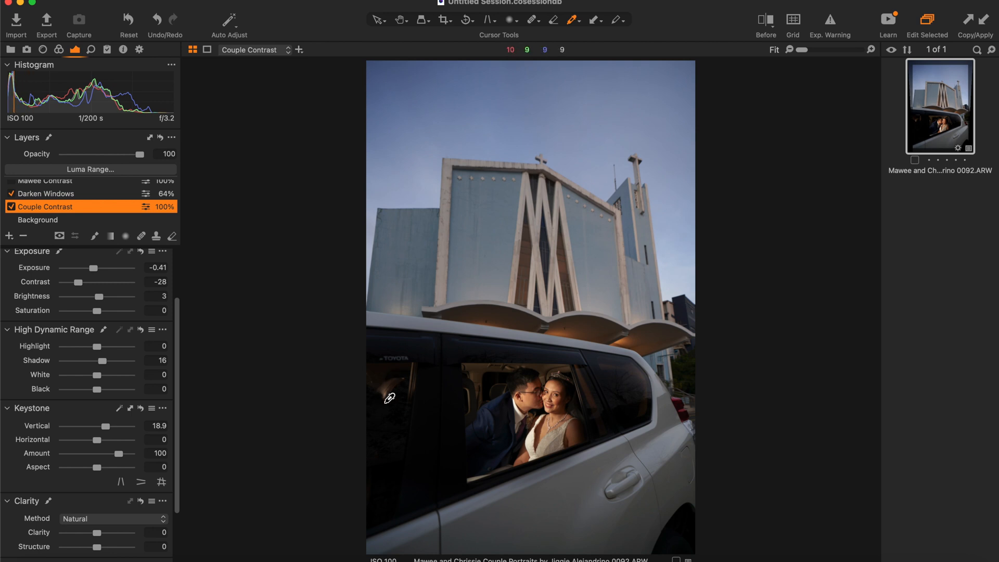
pyautogui.scroll(2, 111, 318)
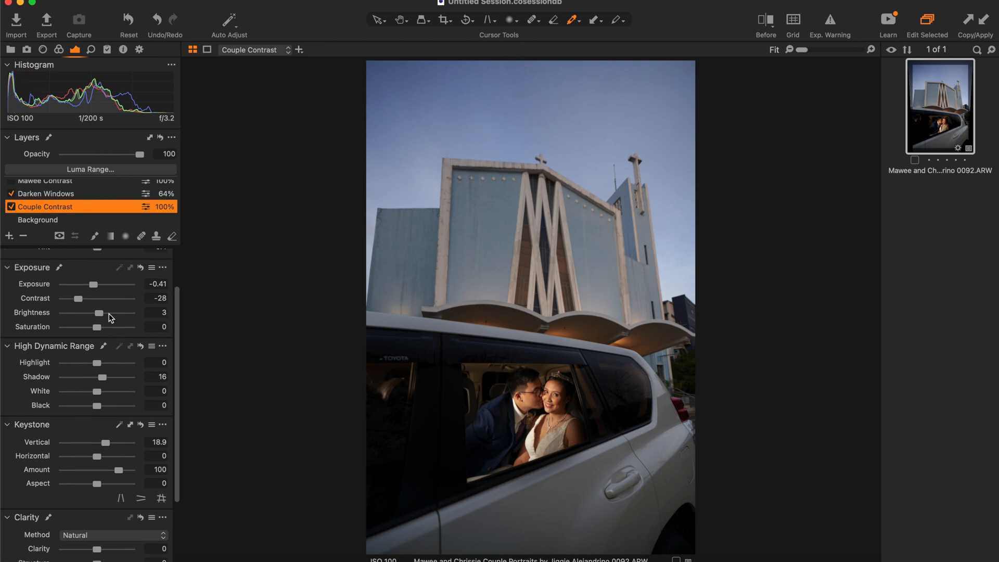
pyautogui.click(62, 195)
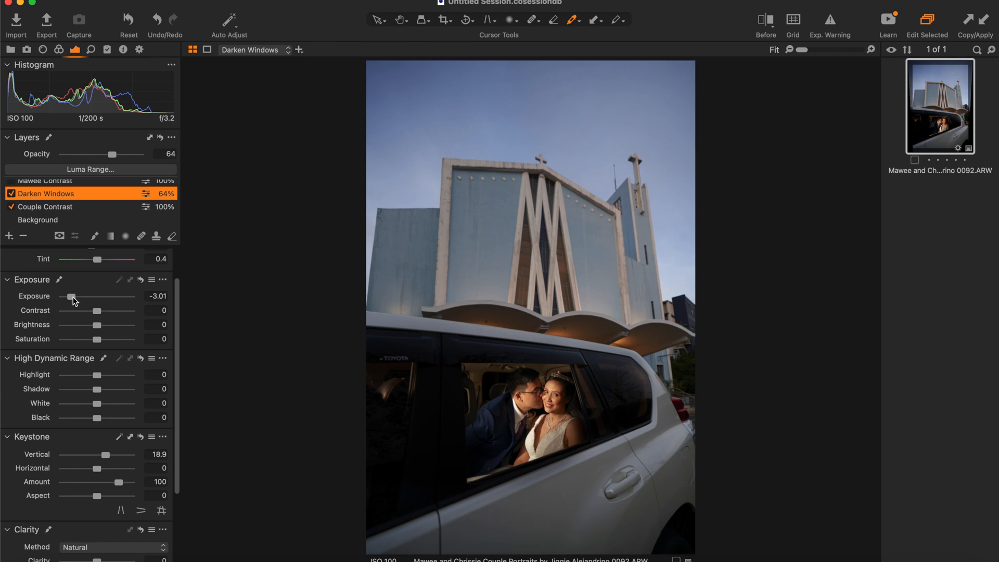
pyautogui.moveTo(73, 298)
pyautogui.mouseDown()
pyautogui.moveTo(105, 298)
pyautogui.moveTo(69, 297)
pyautogui.mouseUp()
# Enable the contrast layer directly above Darken Windows and the Saturation layer, selecting each to inspect its adjustments
pyautogui.scroll(2, 65, 193)
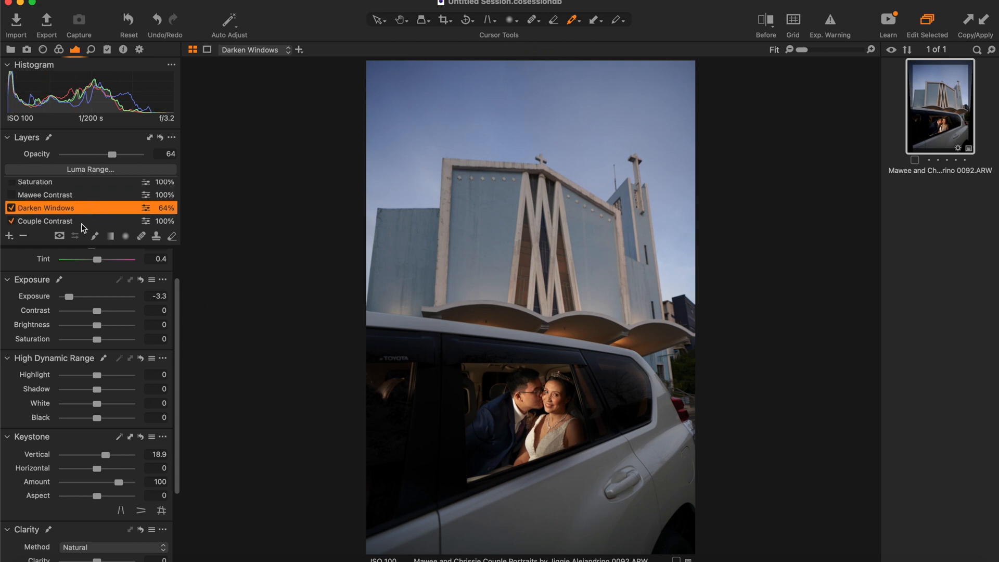
pyautogui.click(14, 196)
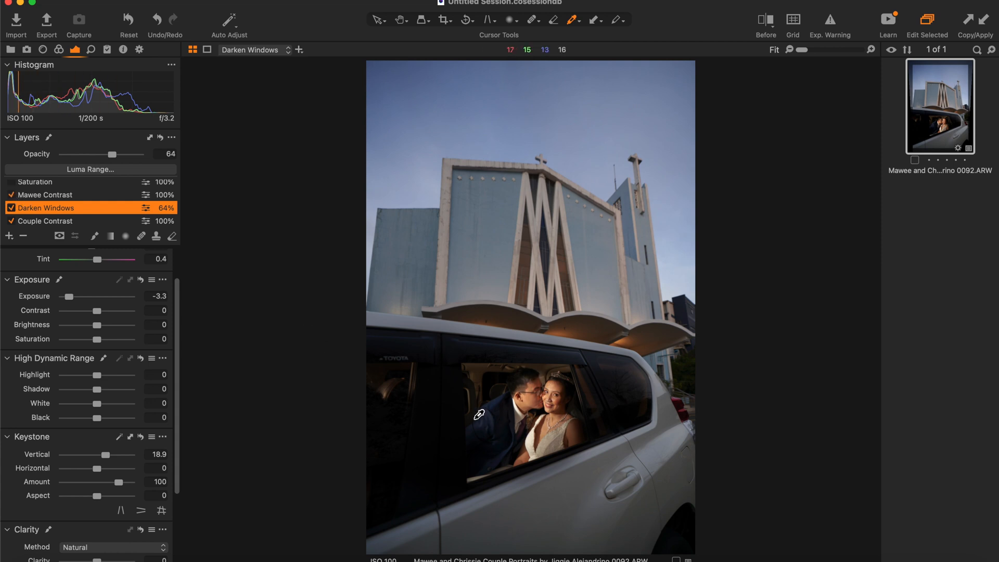
pyautogui.click(54, 194)
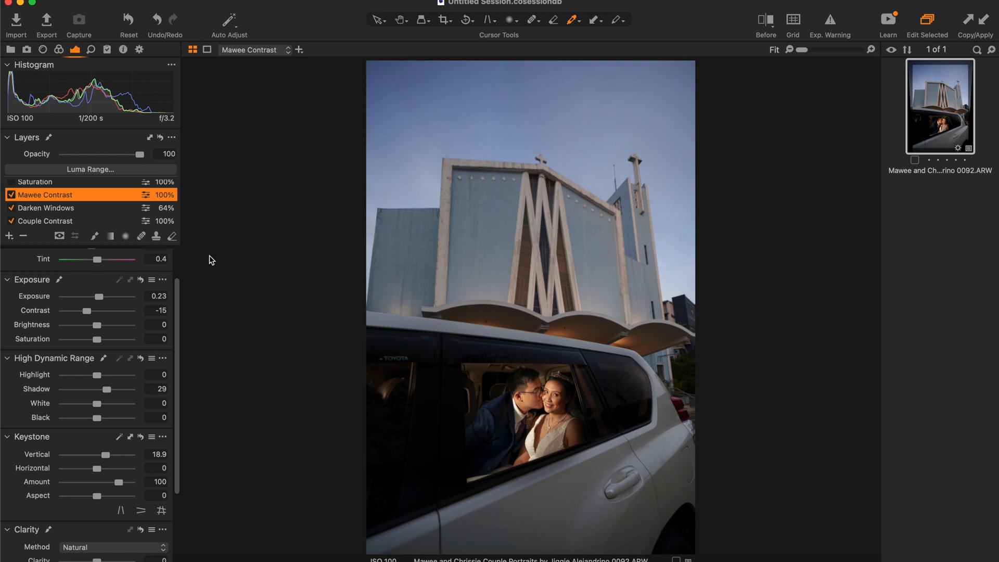
pyautogui.scroll(1, 81, 212)
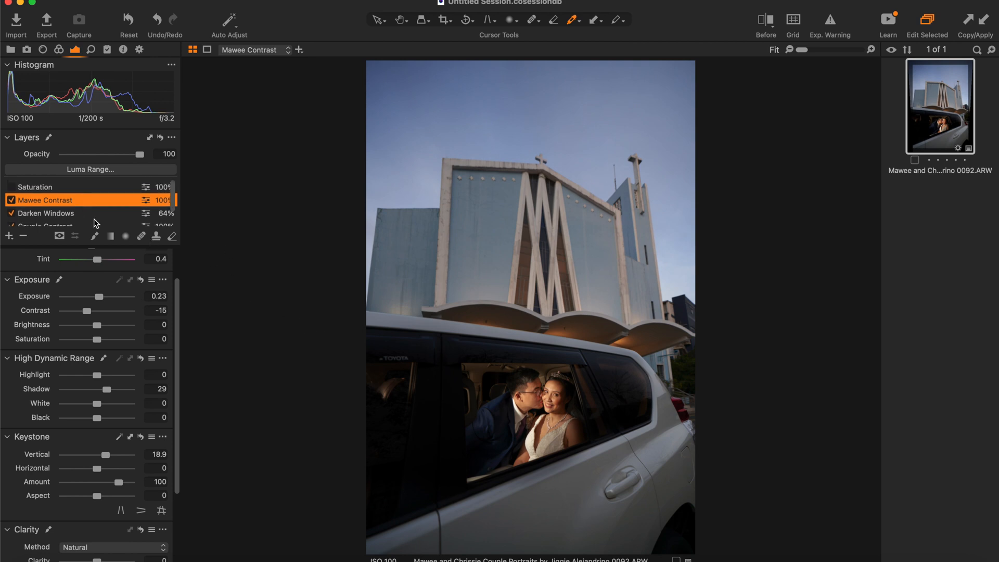
pyautogui.click(12, 187)
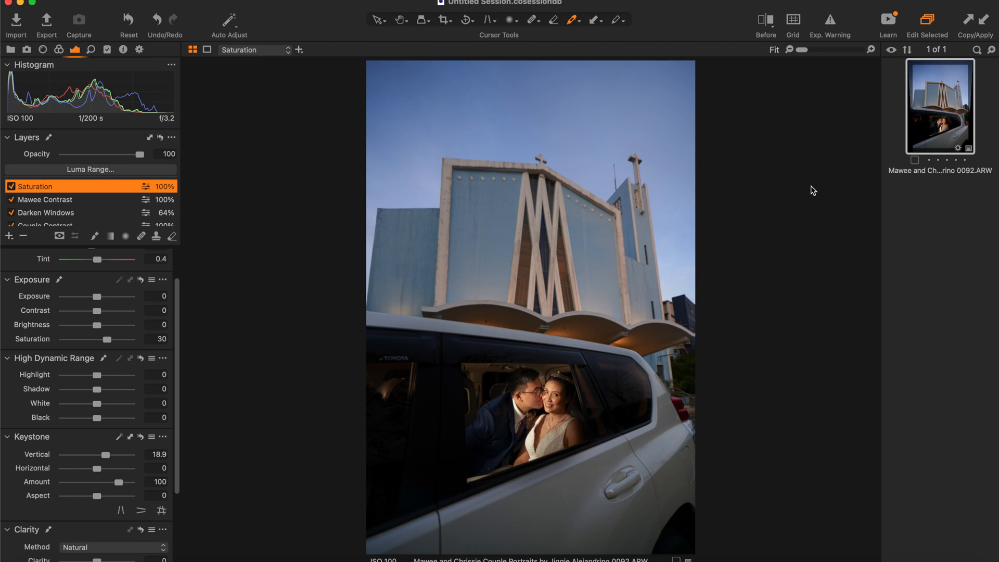
# Open the adjusted photo in Photoshop for further editing
pyautogui.rightClick(951, 112)
pyautogui.moveTo(833, 222)
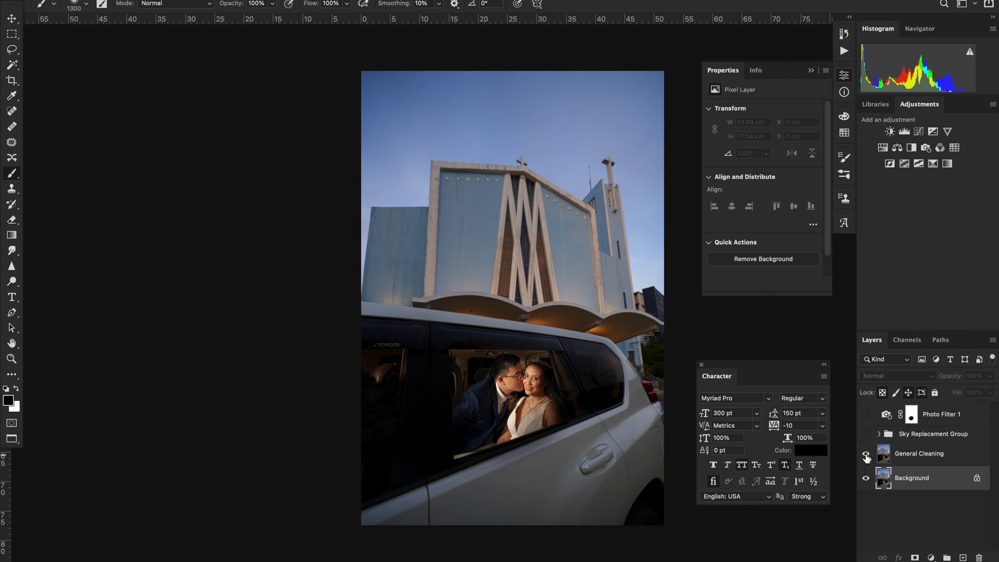
# Show the General Cleaning layer, switching its visibility repeatedly to compare the cleaned-up car windows with the original
pyautogui.click(866, 455)
pyautogui.click(867, 455)
pyautogui.click(866, 455)
pyautogui.click(866, 455)
pyautogui.click(867, 456)
pyautogui.click(866, 456)
pyautogui.click(866, 457)
pyautogui.click(866, 455)
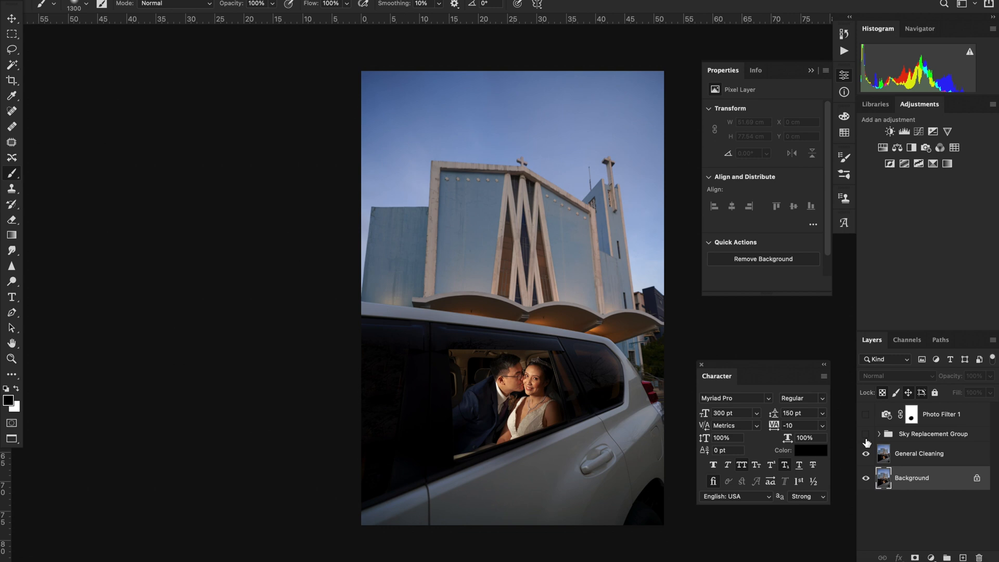
# Show the Sky Replacement Group and the Photo Filter 1 layer, and merge all layers into a single one
pyautogui.click(866, 437)
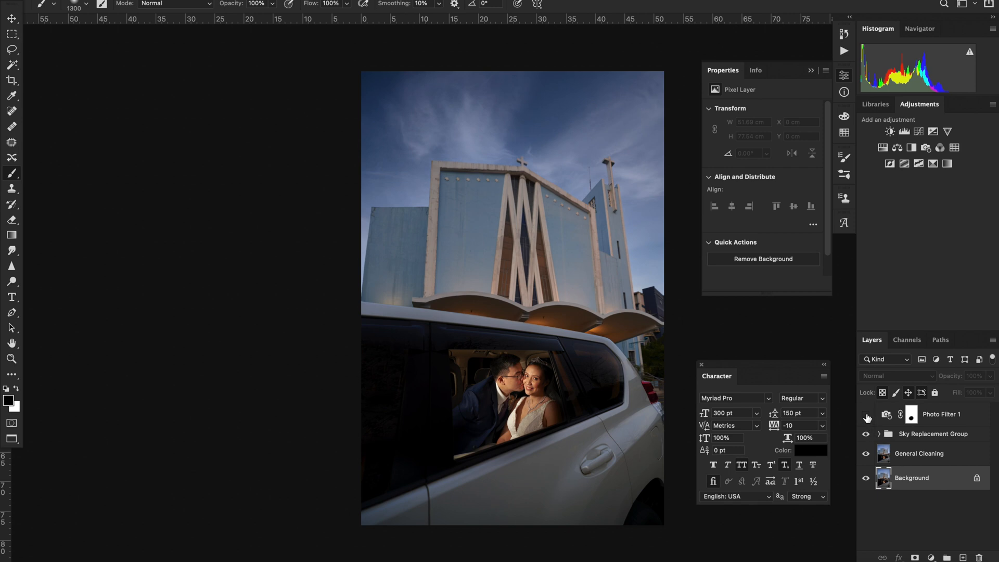
pyautogui.click(866, 415)
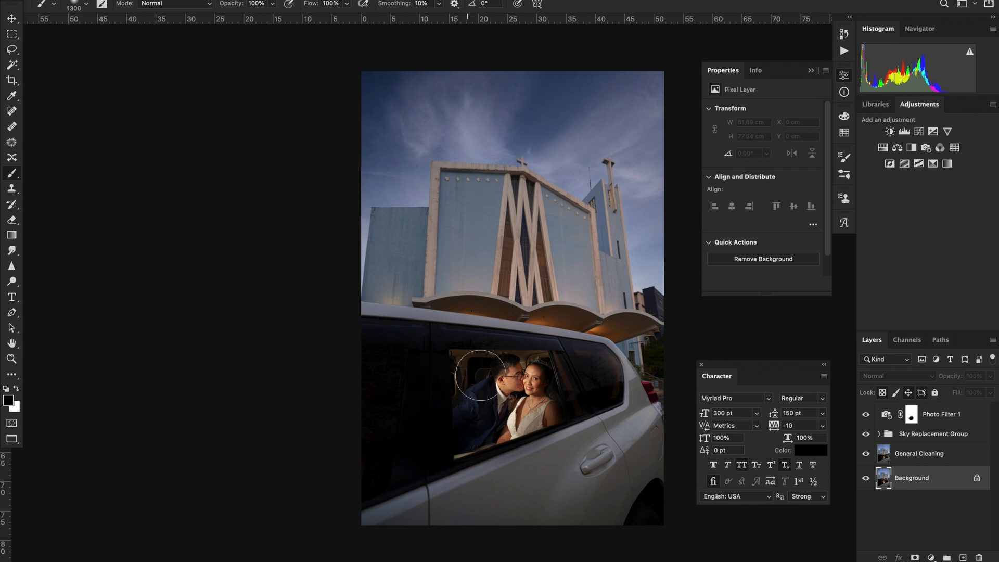
pyautogui.click(941, 415)
pyautogui.keyDown('shift'); pyautogui.click(920, 479); pyautogui.keyUp('shift')
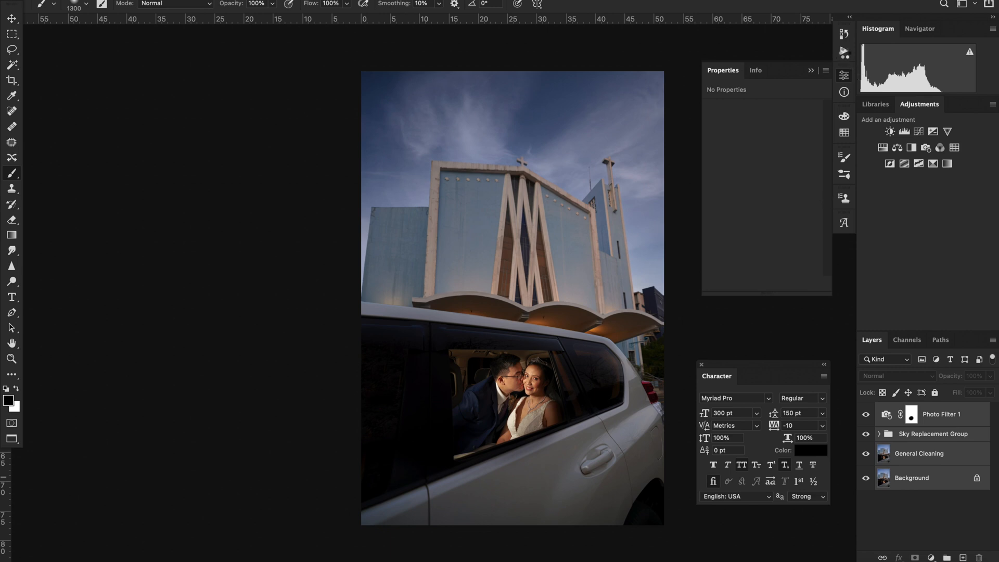
pyautogui.press('super+e')
# Run the Contrast Sharpening action and add a black mask to the sharpened layer
pyautogui.click(845, 52)
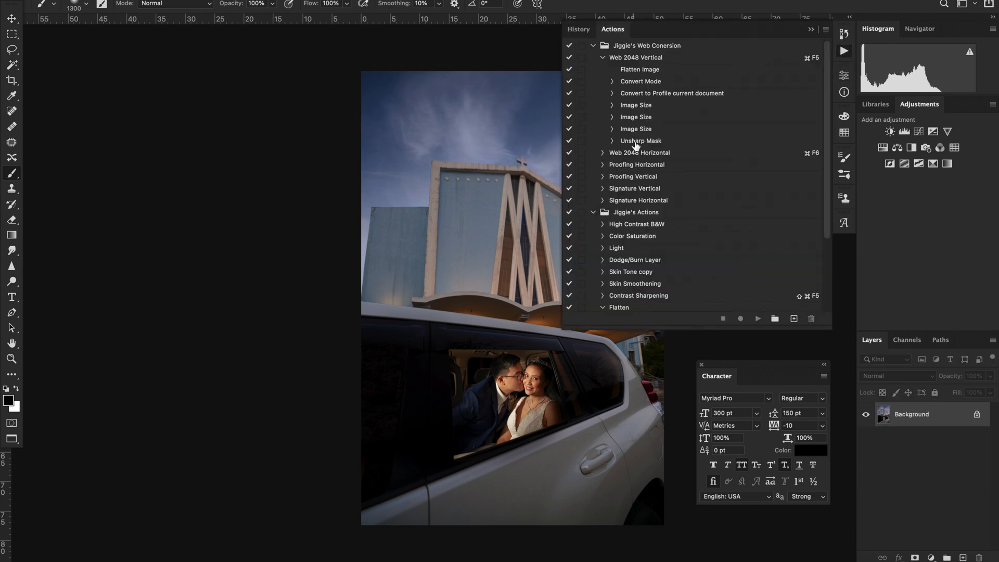
pyautogui.click(639, 295)
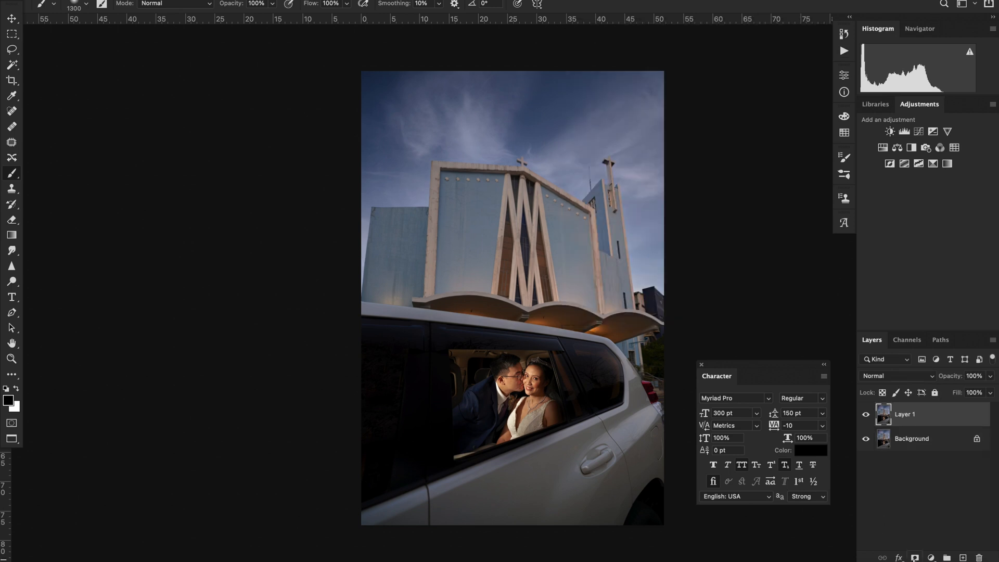
pyautogui.keyDown('alt'); pyautogui.click(915, 558); pyautogui.keyUp('alt')
# Paint white on the Layer 1 mask over the couple in the car window, varying the brush size, to reveal the sharpening
pyautogui.press('x')
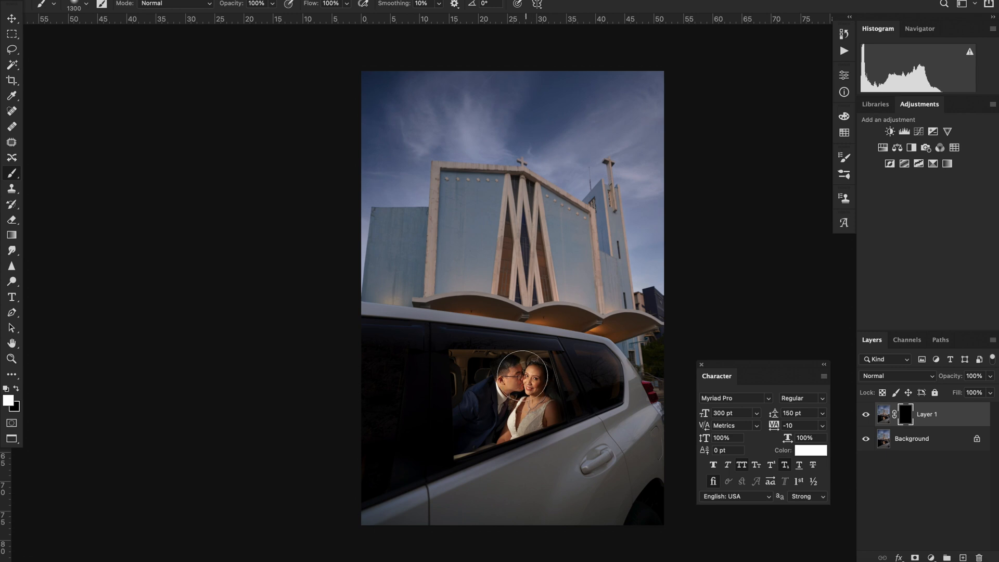
pyautogui.press('[')
pyautogui.press('[')
pyautogui.press('[')
pyautogui.press('[')
pyautogui.press('[')
pyautogui.press('[')
pyautogui.press('[')
pyautogui.press('[')
pyautogui.moveTo(510, 365)
pyautogui.mouseDown()
pyautogui.moveTo(491, 364)
pyautogui.moveTo(509, 359)
pyautogui.moveTo(486, 385)
pyautogui.mouseUp()
pyautogui.press(']')
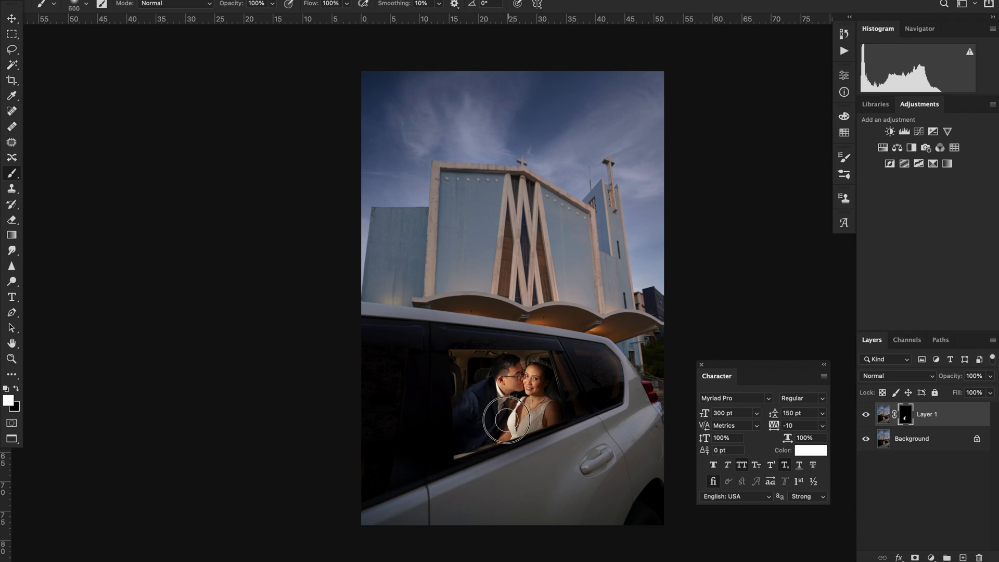
pyautogui.press('[')
pyautogui.press('[')
pyautogui.press('[')
pyautogui.press('[')
pyautogui.press('[')
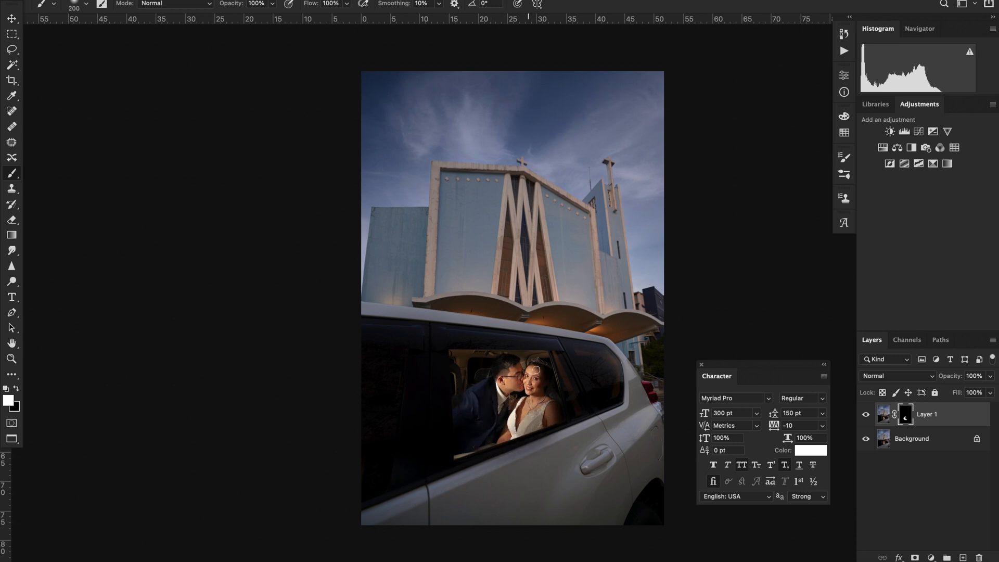
pyautogui.press(']')
# Enlarge the brush to 1300 for painting the sharpened layer's mask over the church
pyautogui.press(']')
pyautogui.press(']')
pyautogui.press(']')
# Switch Layer 1 off and on to compare the couple with and without the sharpening
pyautogui.click(867, 415)
pyautogui.click(868, 415)
pyautogui.click(868, 415)
pyautogui.press(']')
pyautogui.press(']')
pyautogui.press(']')
pyautogui.press(']')
pyautogui.press(']')
pyautogui.press(']')
pyautogui.press(']')
pyautogui.press(']')
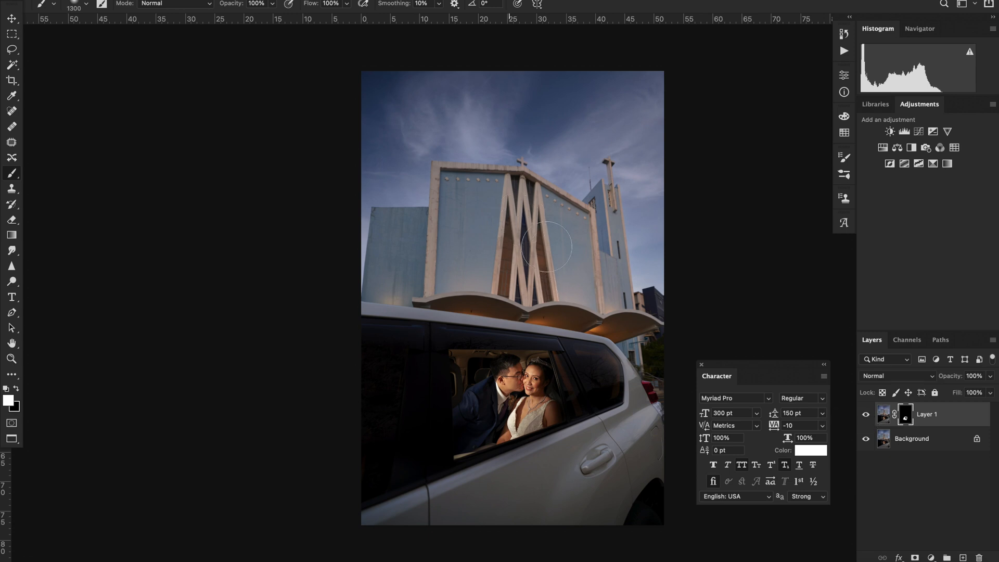